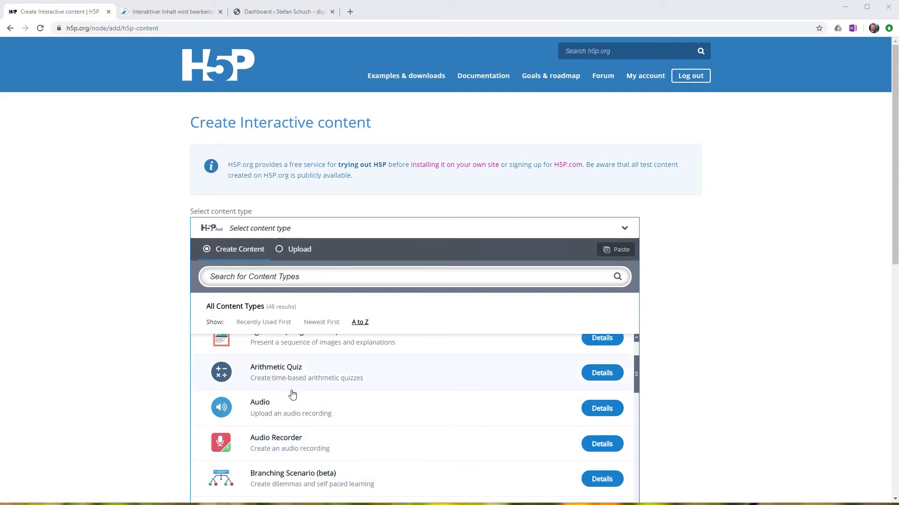
Open the existing Mathe-Quiz from the account's recent content and answer its first four multiplication tasks with 40, 9, 18 and 40.
left_click(645, 77)
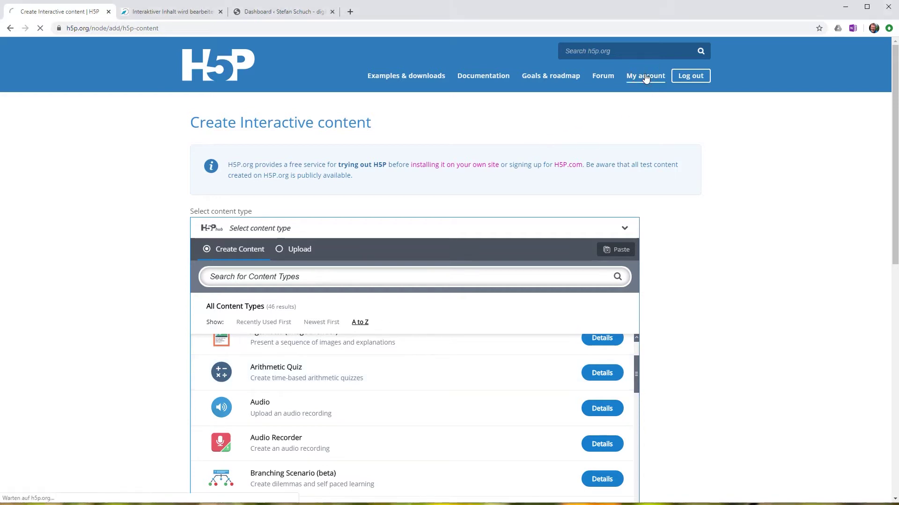
left_click(332, 330)
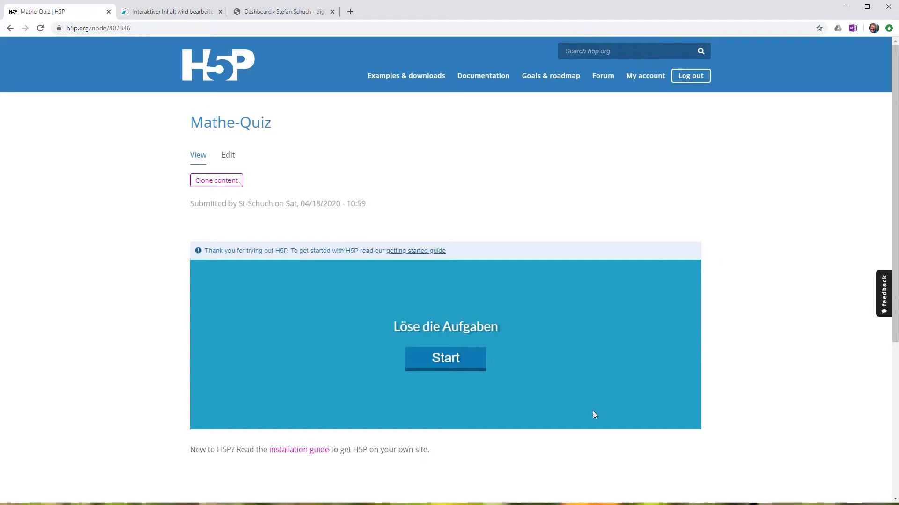
left_click(445, 359)
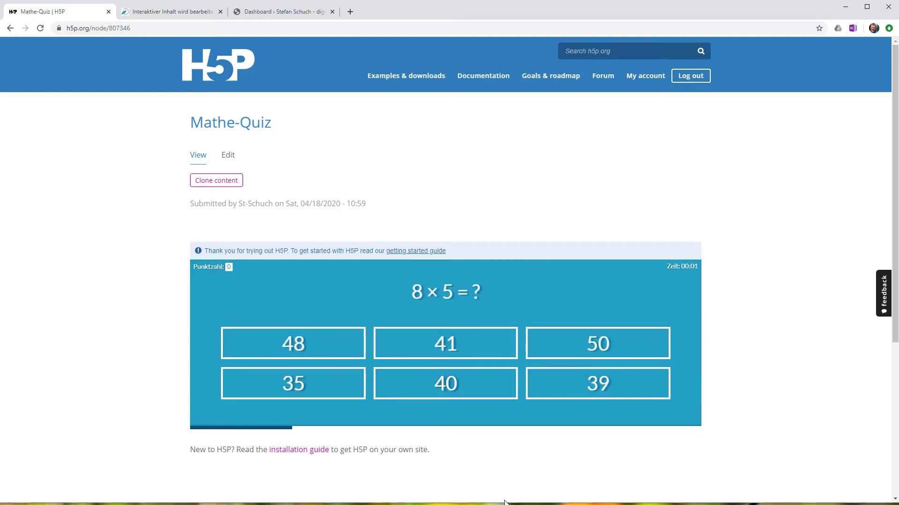
left_click(446, 392)
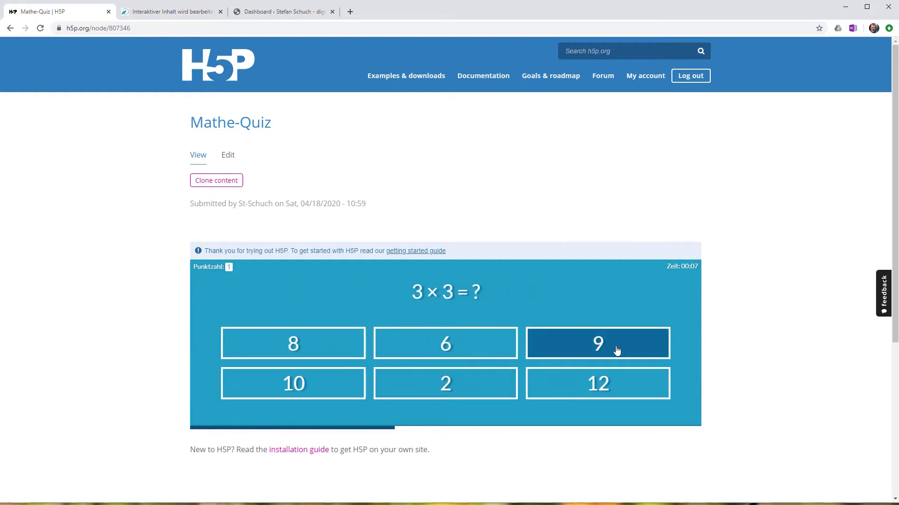
left_click(617, 351)
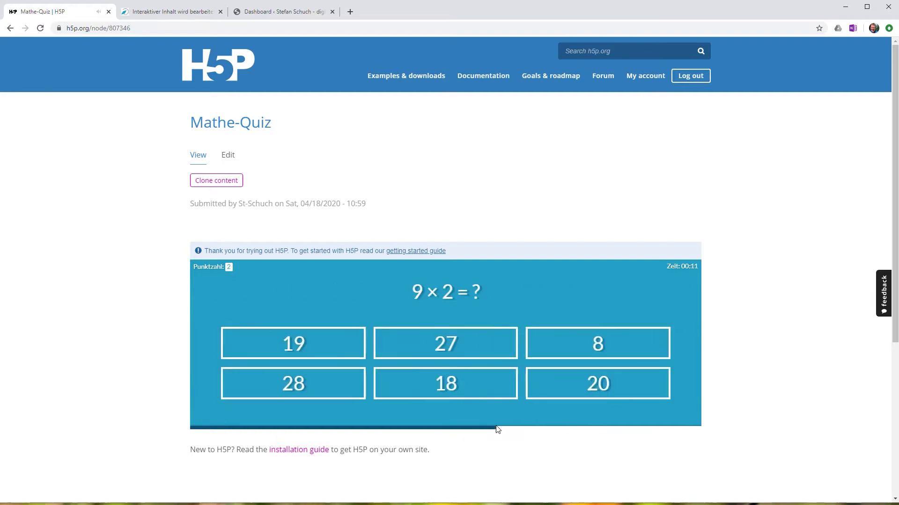
left_click(450, 385)
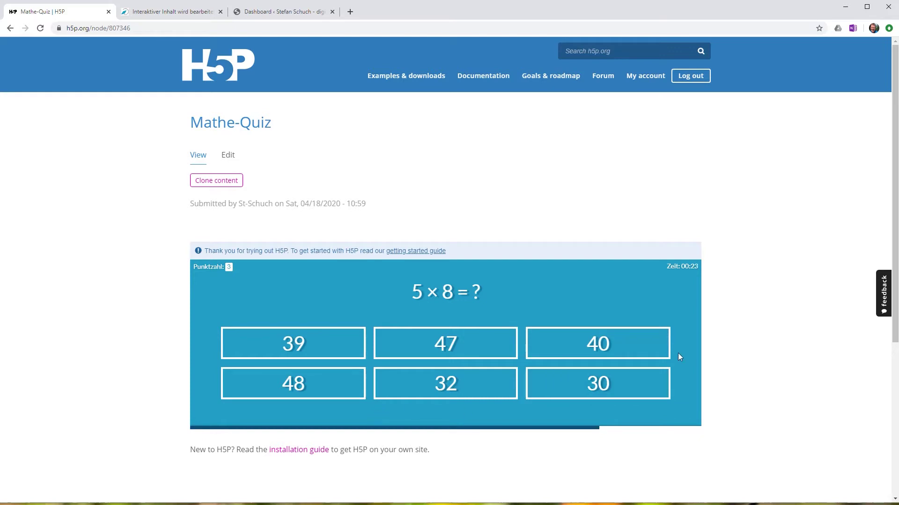
left_click(623, 348)
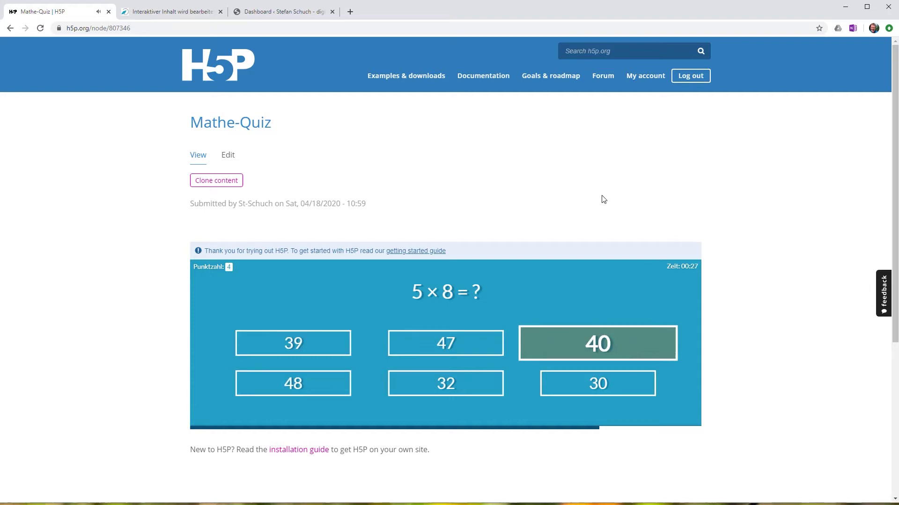
Create a new Arithmetic Quiz from the account page, titled "Mathe Aufgaben" with the intro text "Erklärung".
left_click(642, 80)
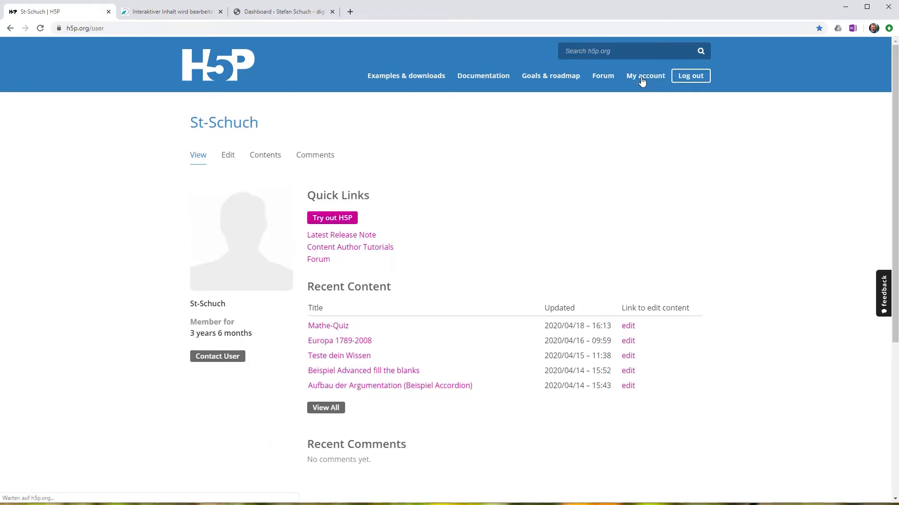
left_click(330, 219)
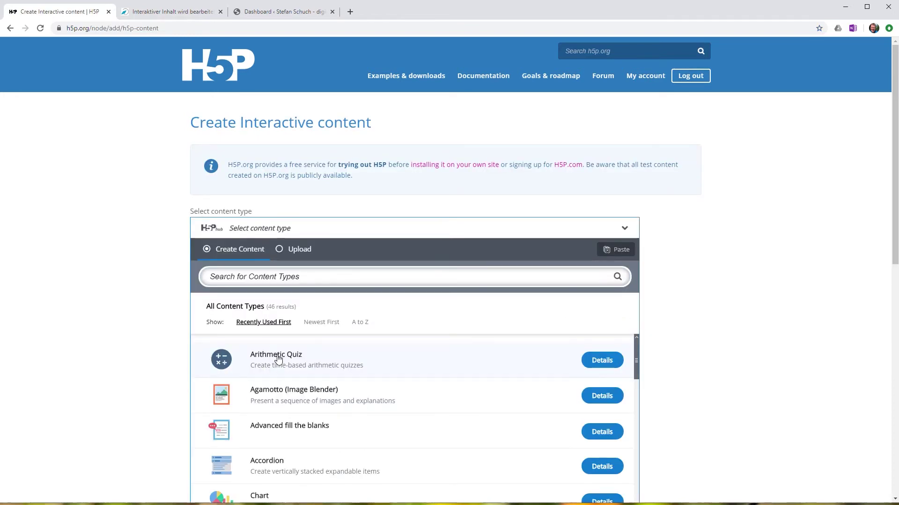
left_click(278, 359)
left_click(233, 337)
type("Mathe Aufgaben")
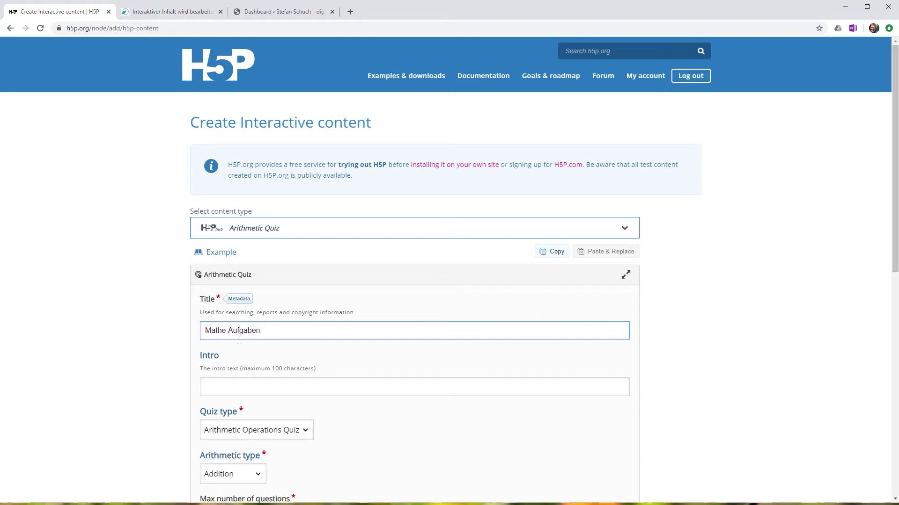
scroll(239, 340, "down", 2)
left_click(227, 294)
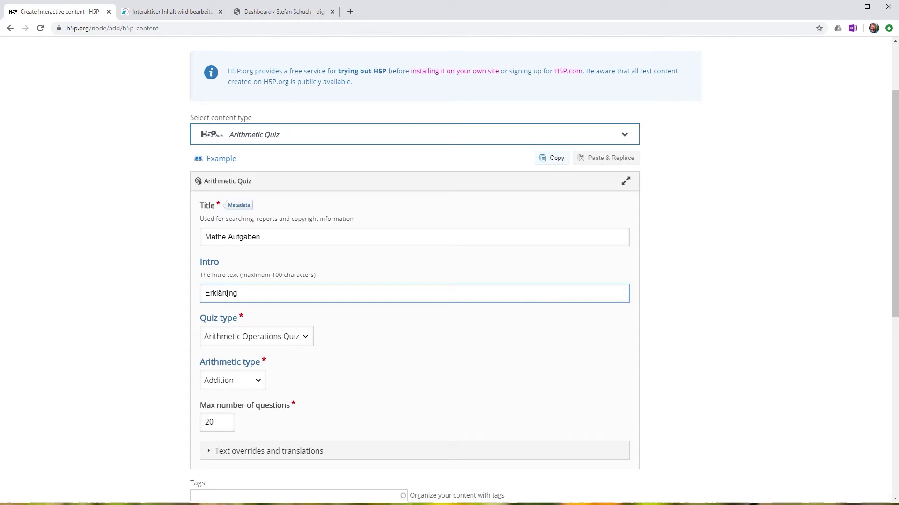
Set the quiz type to Linear Equations Quiz and the equation type to Advanced [ 5x + 3 = 3x + 15 ].
scroll(309, 346, "down", 2)
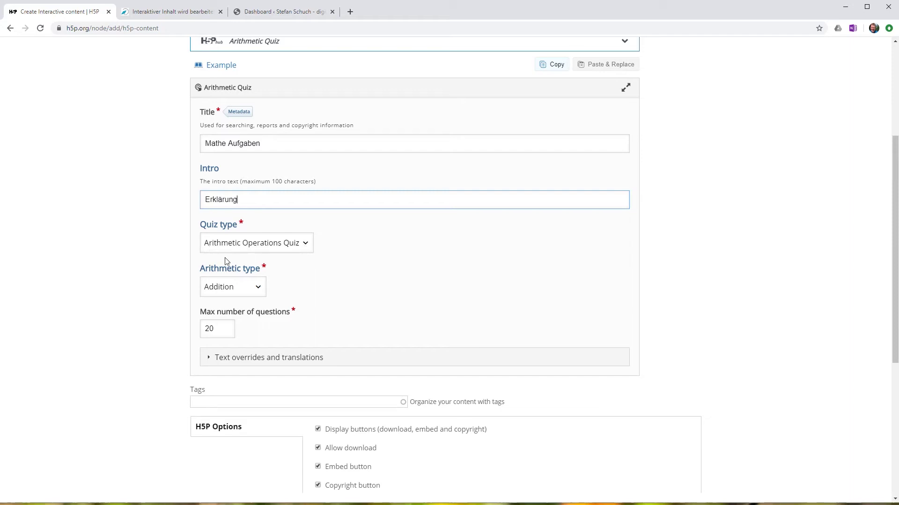
left_click(261, 290)
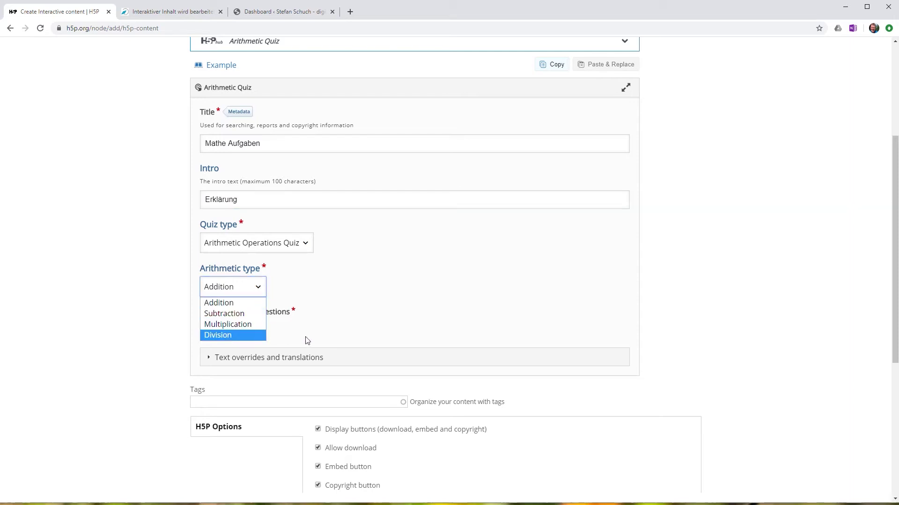
left_click(307, 243)
left_click(280, 271)
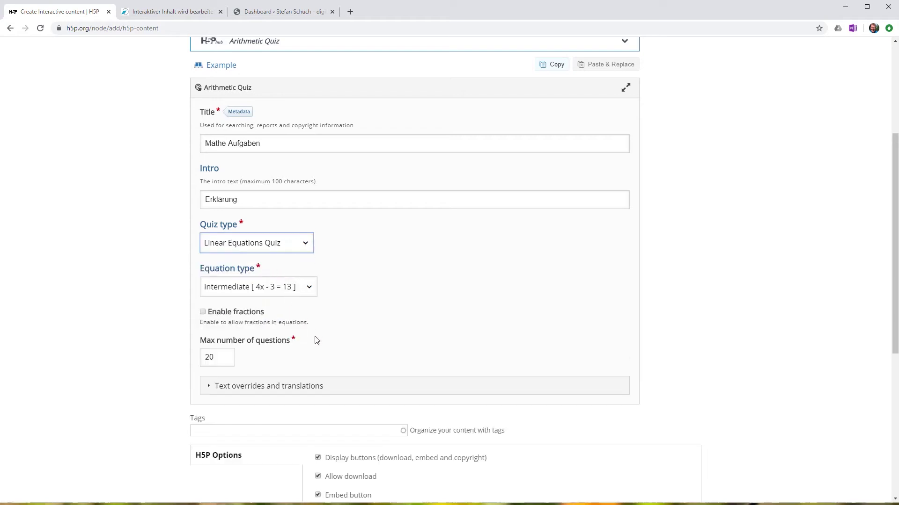
left_click(310, 292)
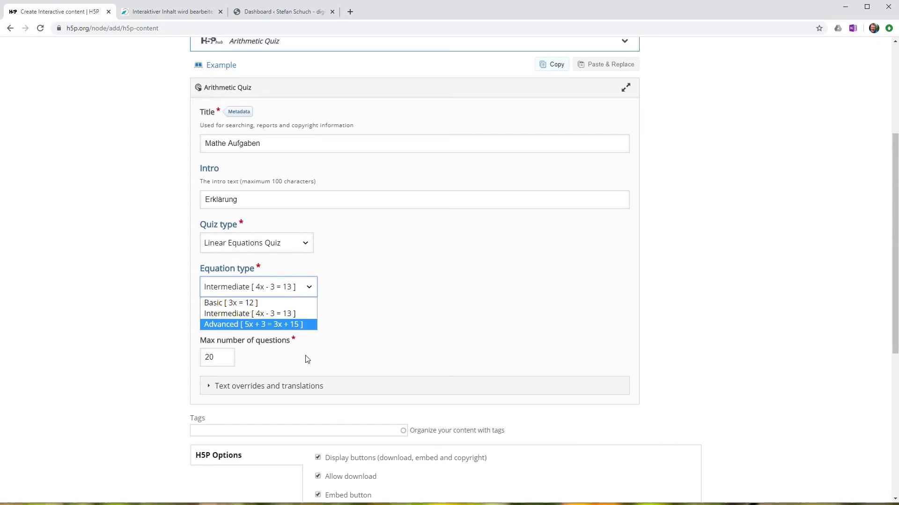
left_click(231, 324)
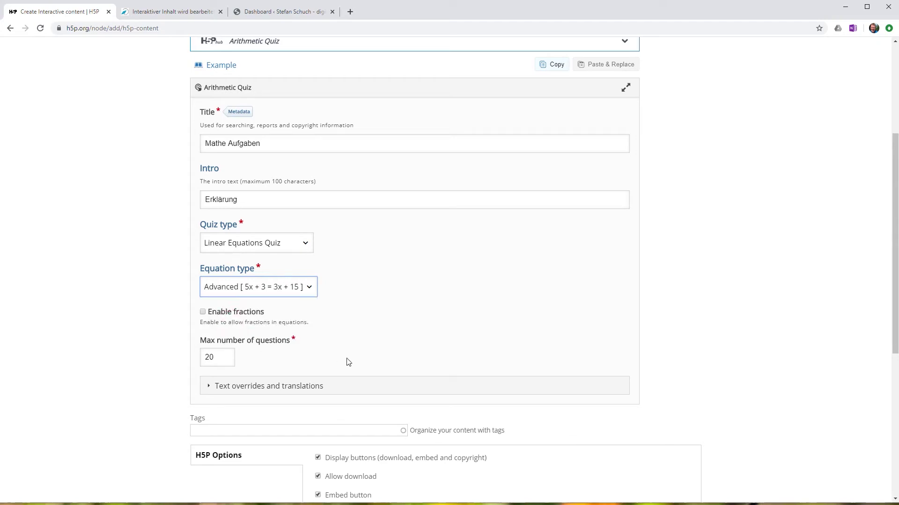
Enable fractions in the equations and set the maximum number of questions to 5.
left_click(203, 313)
left_click(219, 359)
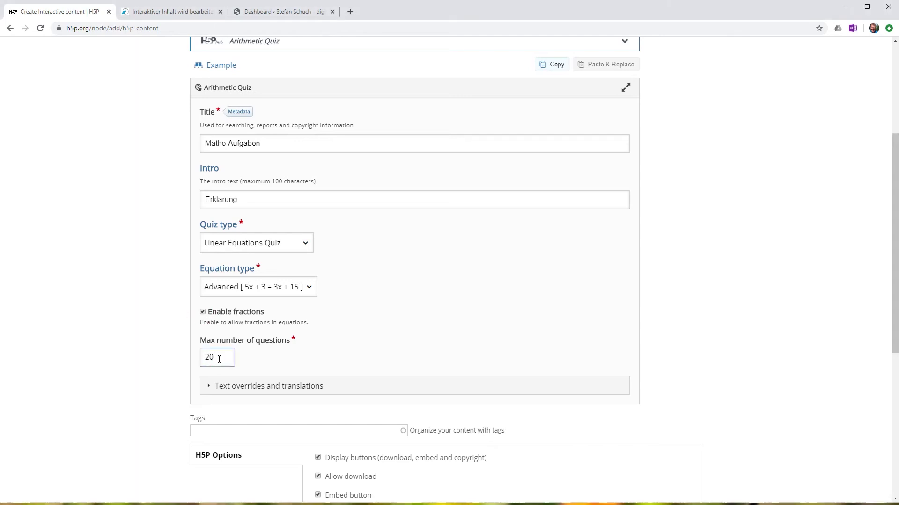
left_click_drag(218, 358, 204, 358)
type("5")
Change the language of the quiz's text overrides and translations to German (Deutsch) and accept the text reset.
left_click(208, 386)
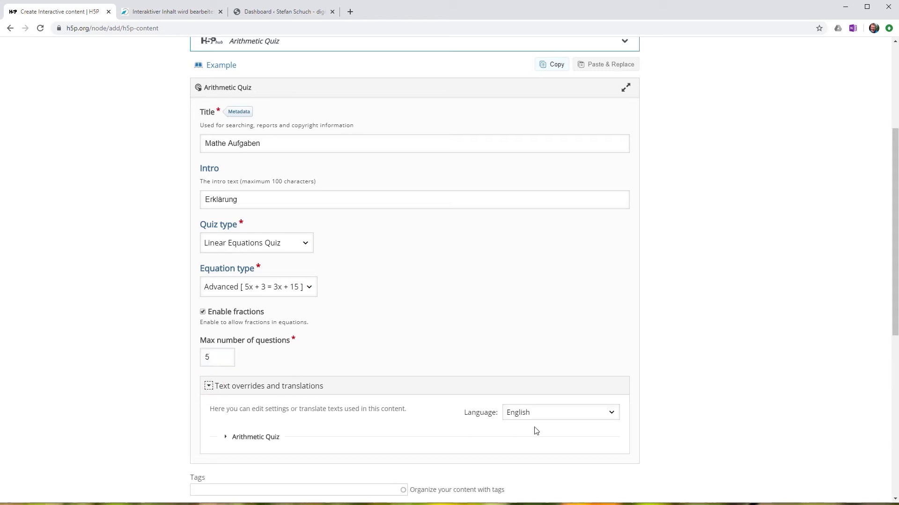
left_click(613, 412)
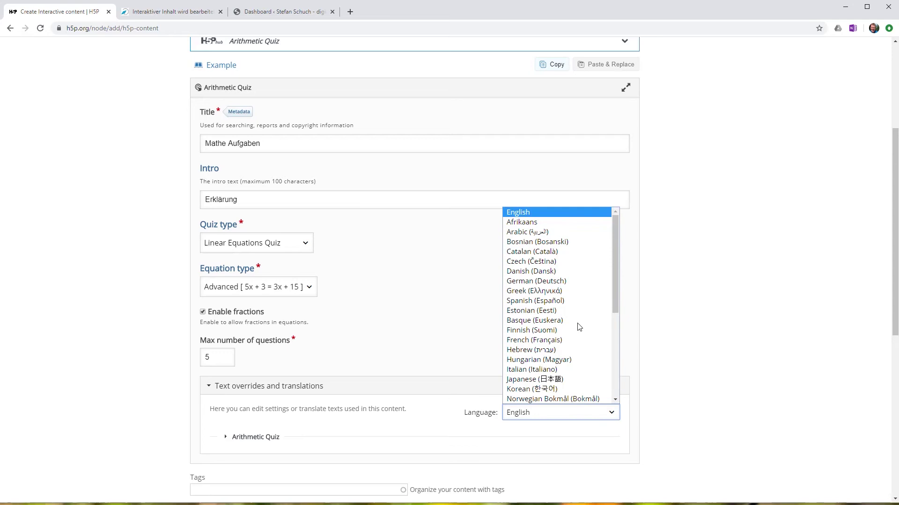
left_click(533, 282)
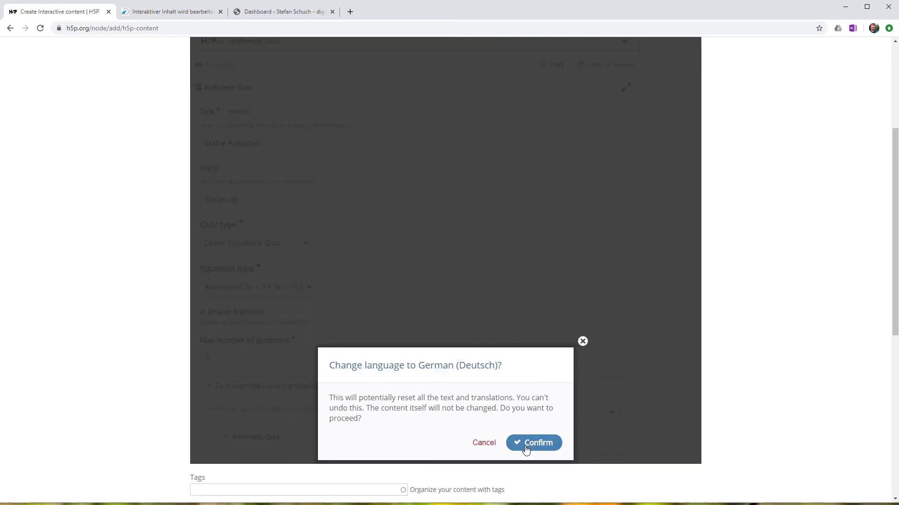
left_click(526, 449)
Disable the display buttons for download, embed and copyright in the H5P options.
scroll(643, 456, "down", 1)
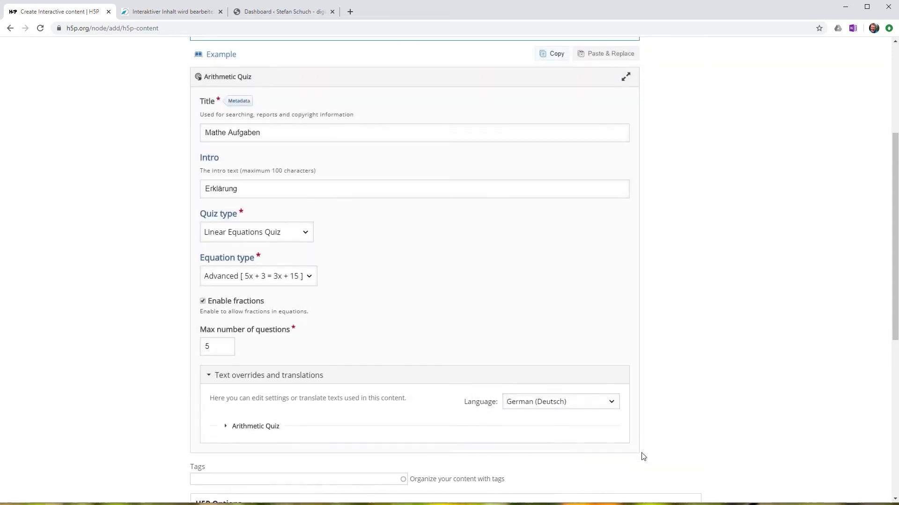
scroll(642, 457, "down", 1)
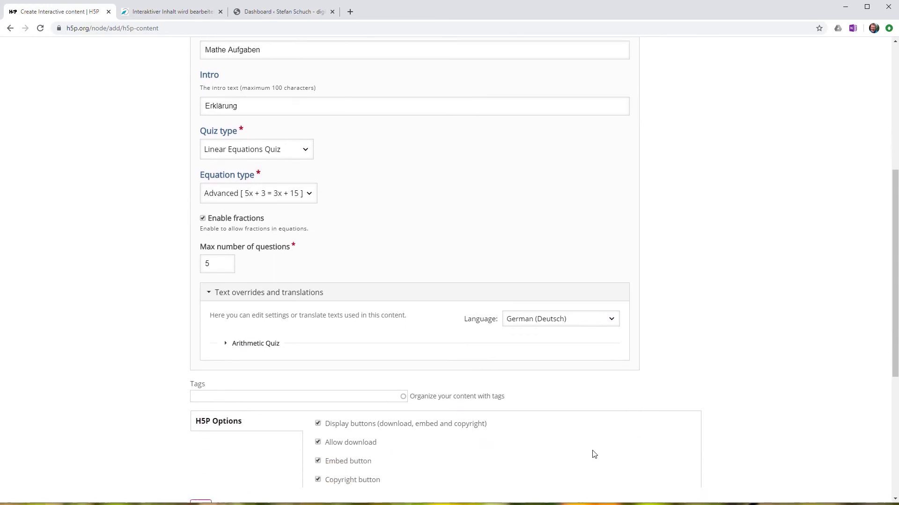
left_click(318, 424)
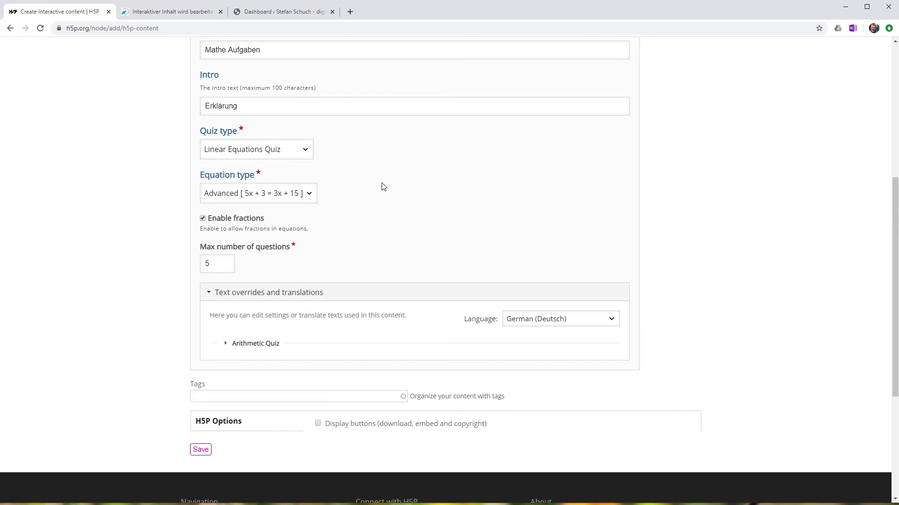
Save the new quiz and start it to try out its first linear equation.
left_click(200, 450)
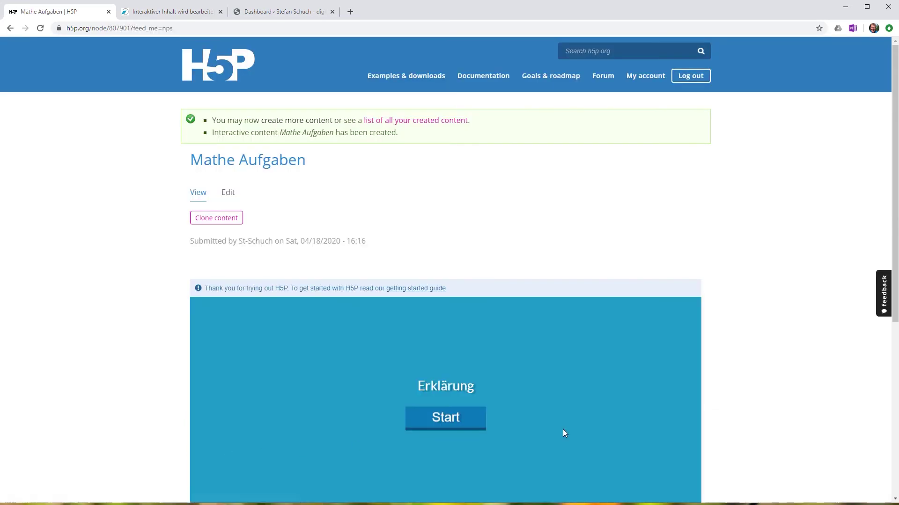
scroll(355, 445, "down", 3)
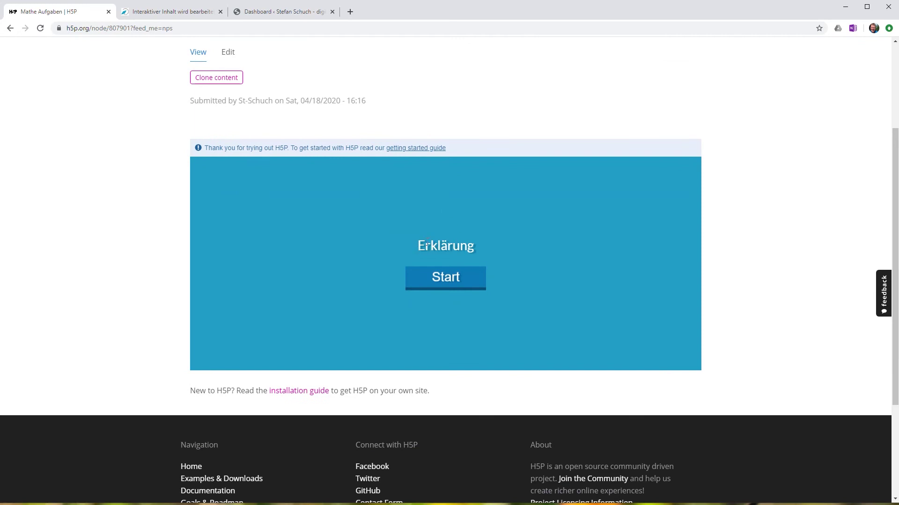
left_click(449, 284)
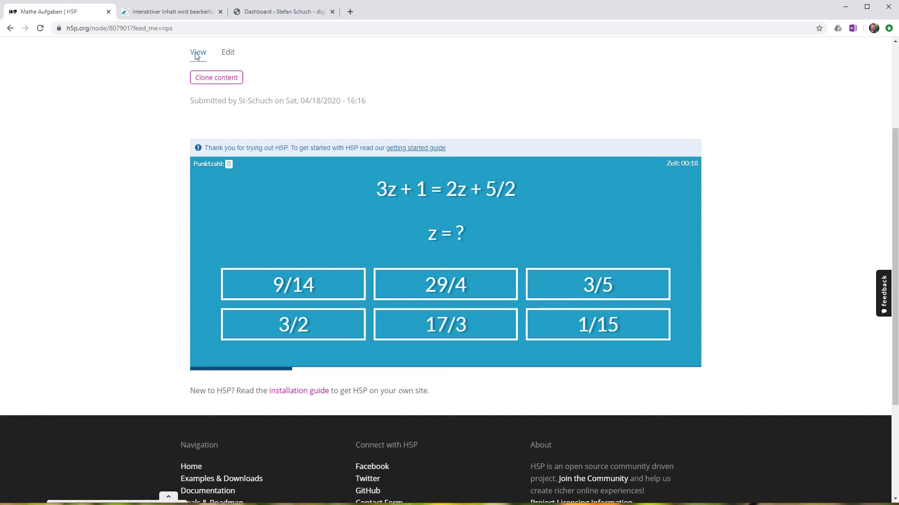
Edit Mathe Aufgaben to be an Arithmetic Operations Quiz with the arithmetic type Subtraction, and save it.
left_click(228, 53)
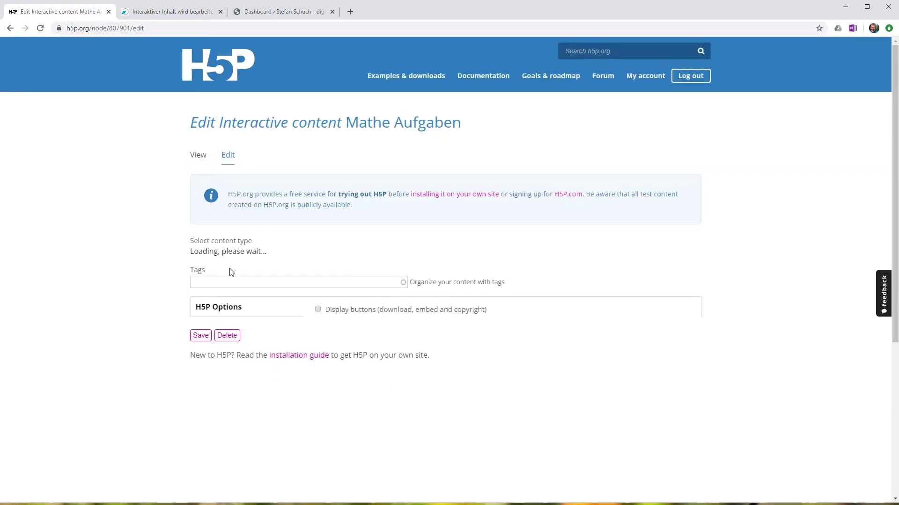
scroll(250, 318, "down", 5)
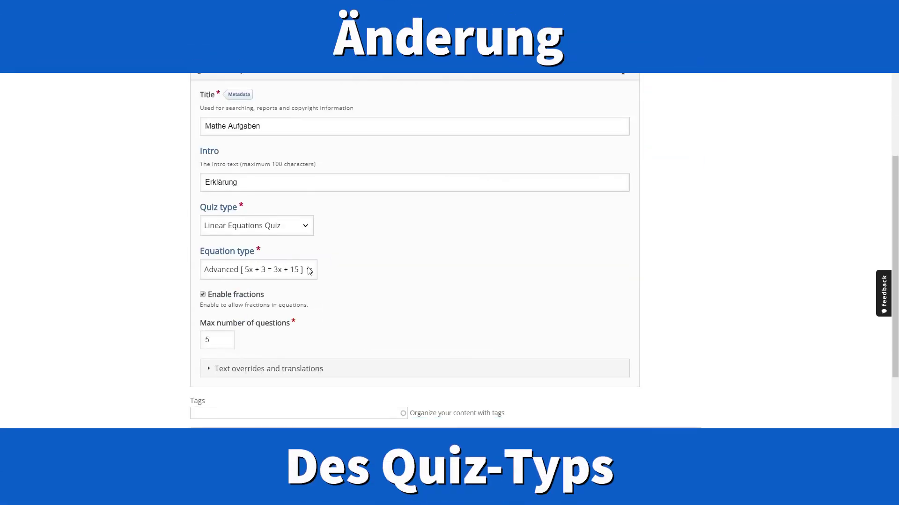
left_click(305, 228)
left_click(285, 242)
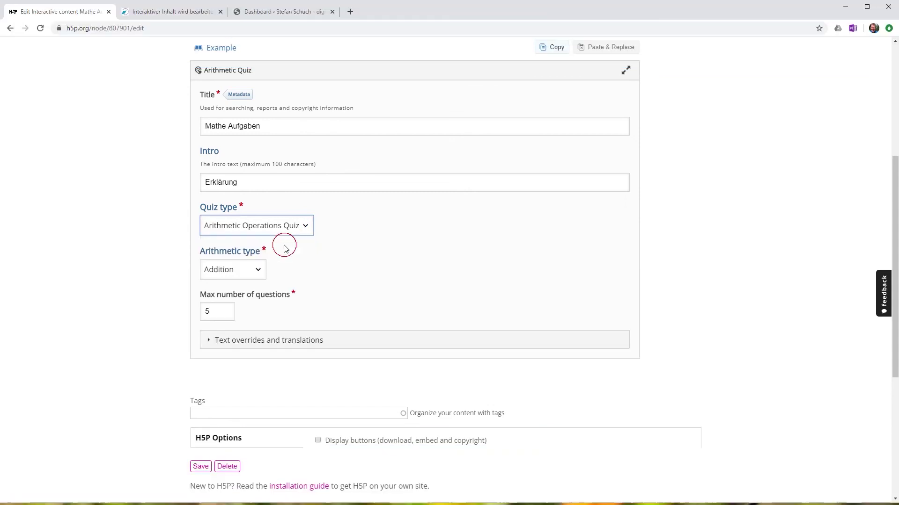
left_click(256, 270)
left_click(220, 294)
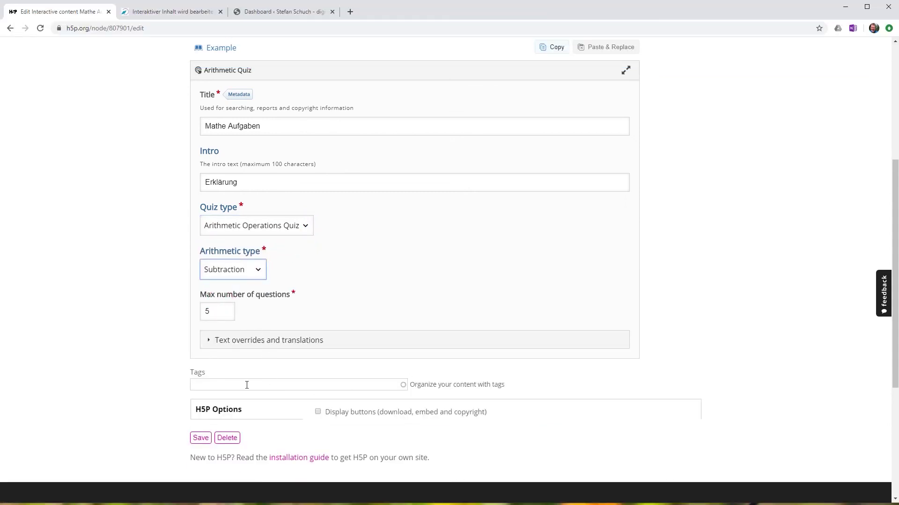
left_click(200, 438)
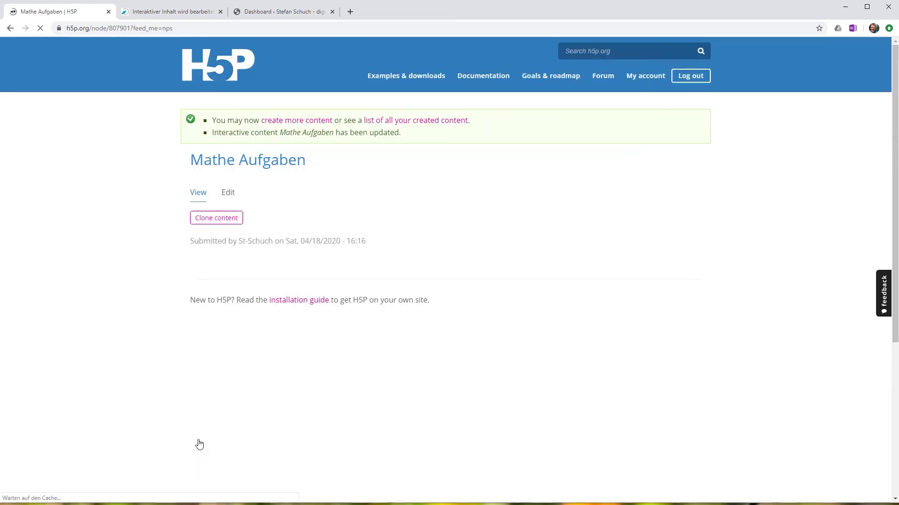
Start the updated quiz to check its first subtraction task, and reopen its settings for review.
left_click(451, 401)
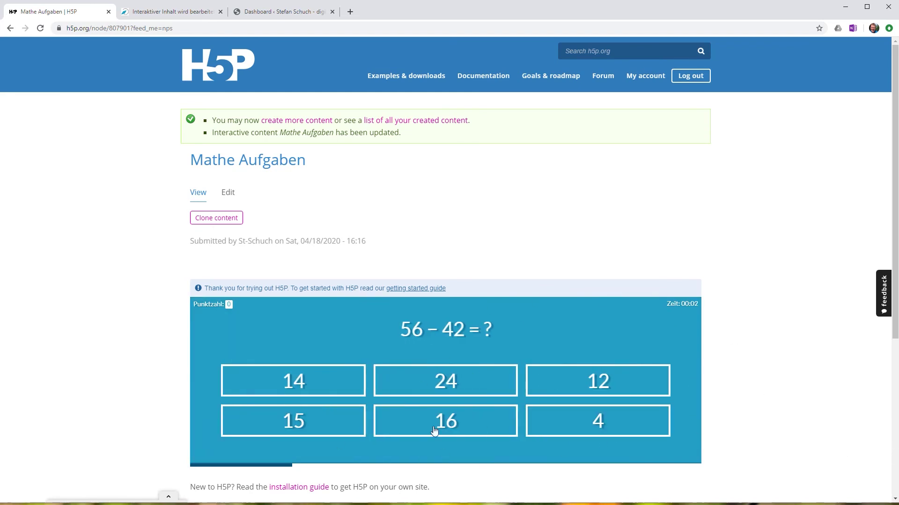
left_click(229, 195)
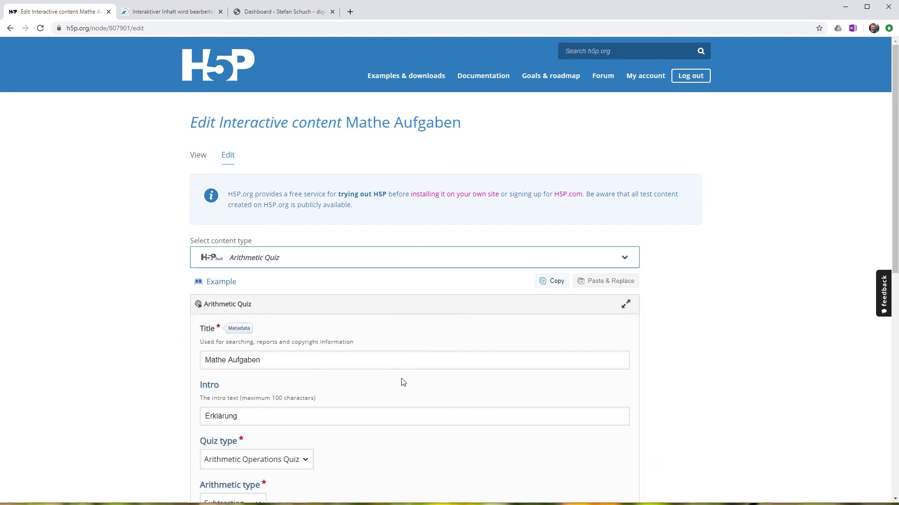
scroll(675, 409, "down", 3)
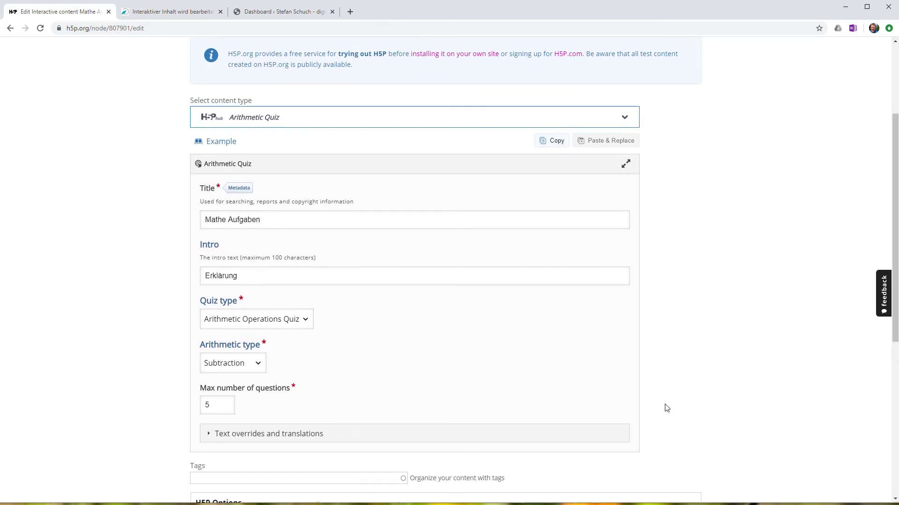
scroll(663, 407, "up", 2)
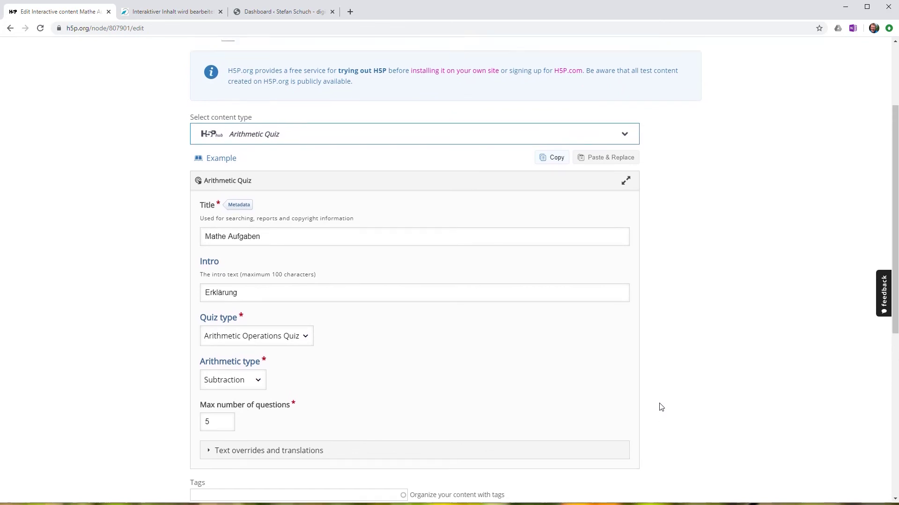